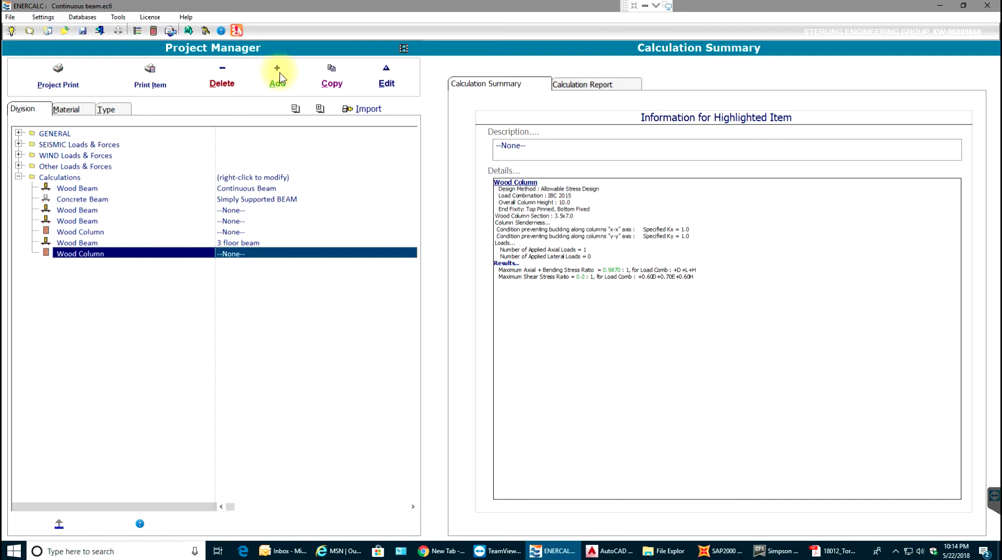
# Insert a new Wood Beam calculation into the project from the Project Manager.
pyautogui.click(275, 71)
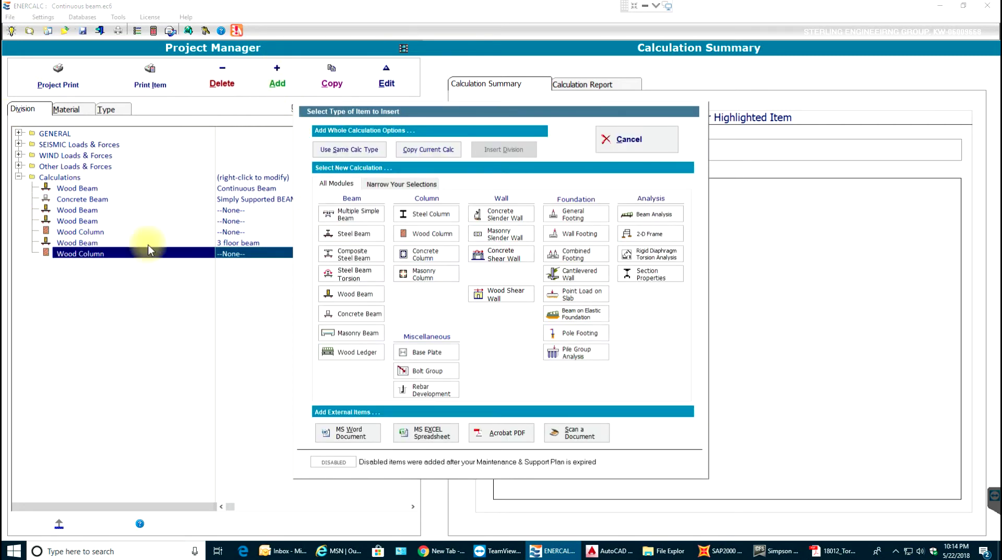
pyautogui.click(346, 294)
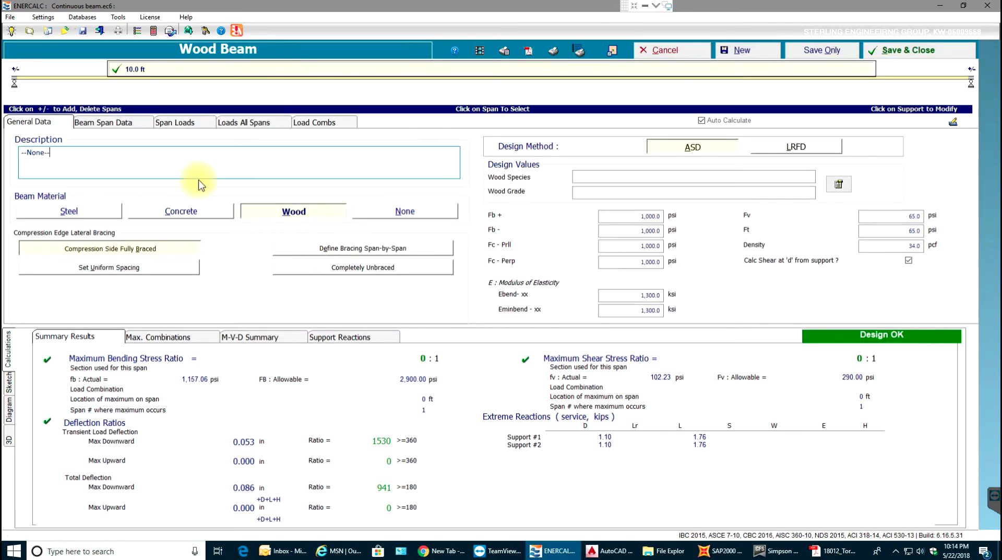
# Replace the --None-- beam description with 'Heavy beam'.
pyautogui.moveTo(90, 152); pyautogui.dragTo(4, 164)
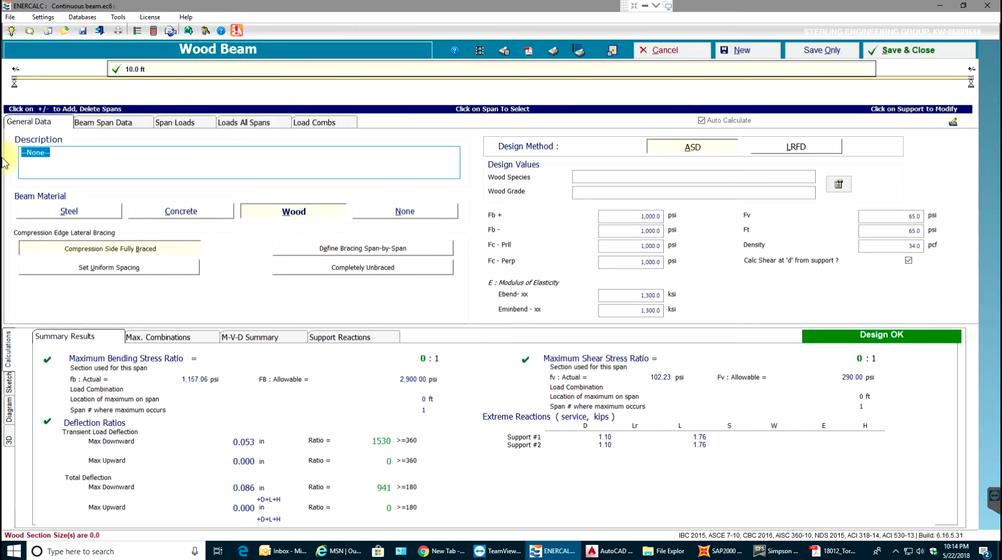
pyautogui.write('Heavy beam')
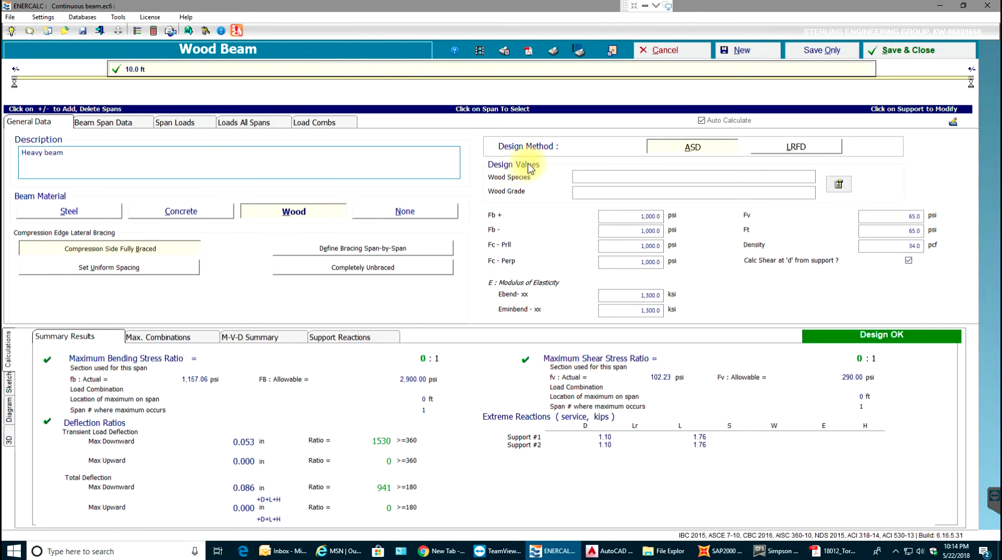
# Apply Southern Pine No.2 2"-4" Thick 12" Wide from the wood database (Fb 750 psi, E 1400 ksi).
pyautogui.click(836, 187)
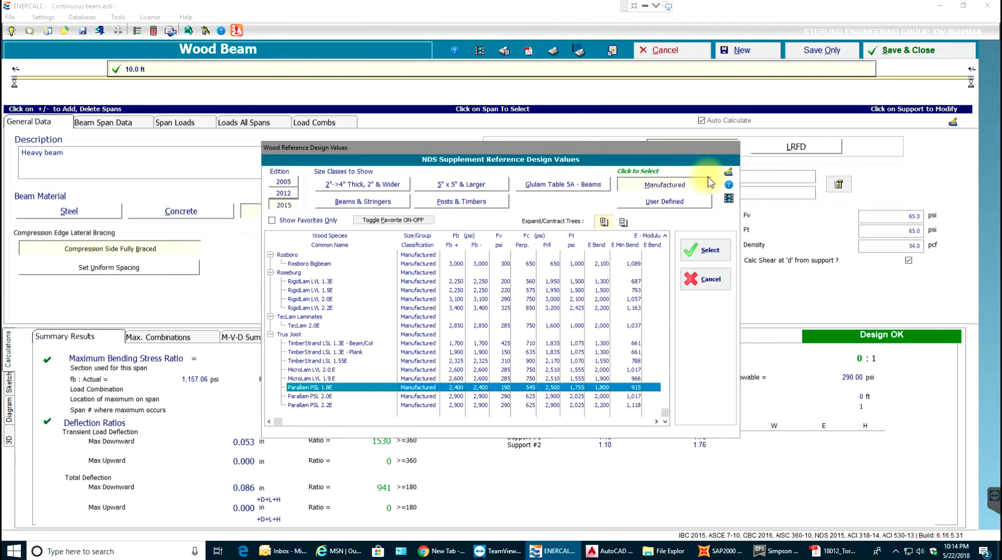
pyautogui.click(388, 186)
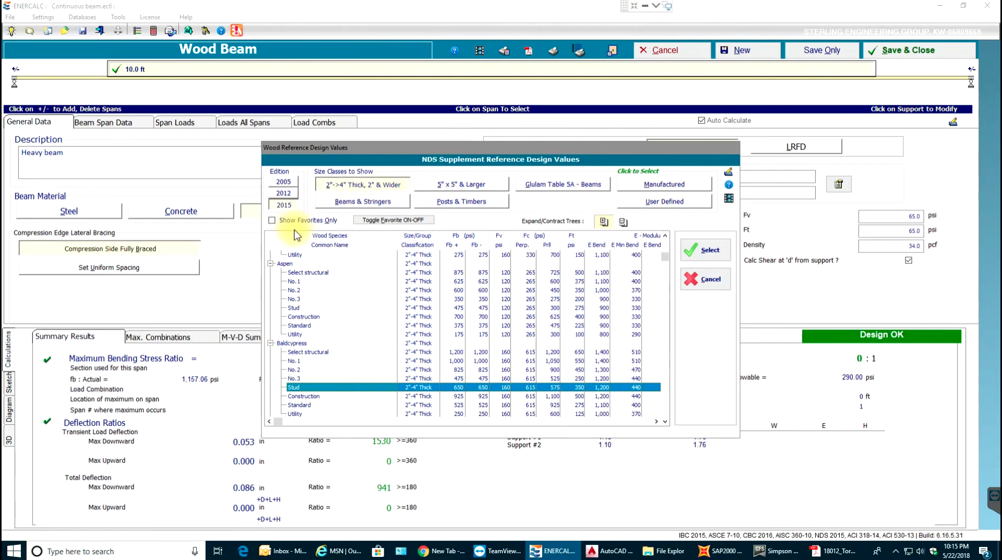
pyautogui.scroll(-18, 334, 355)
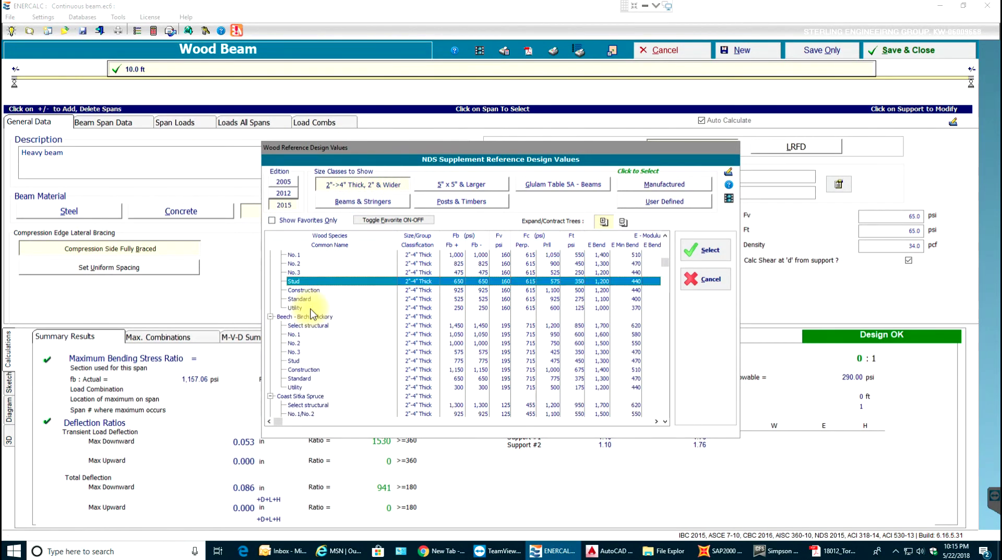
pyautogui.scroll(-15, 310, 308)
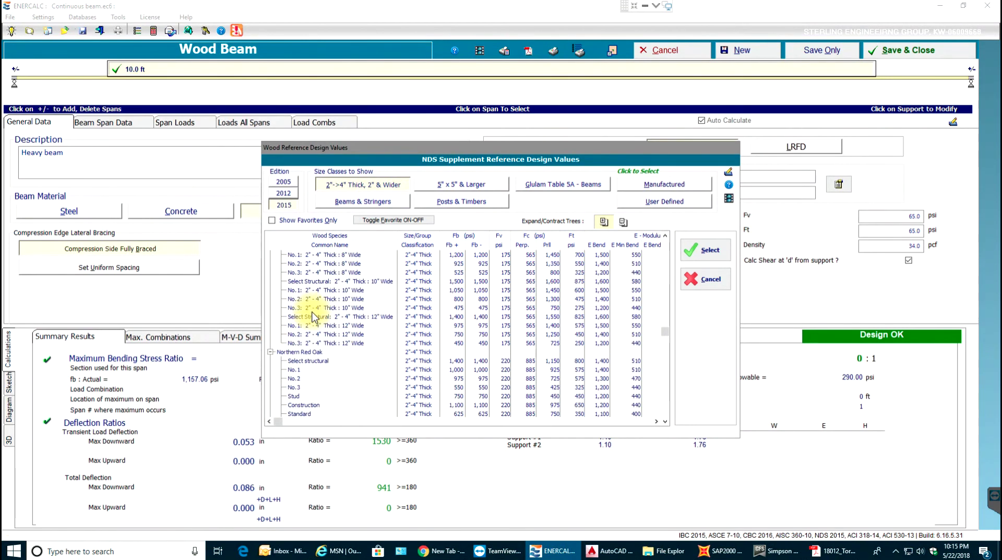
pyautogui.scroll(-7, 312, 316)
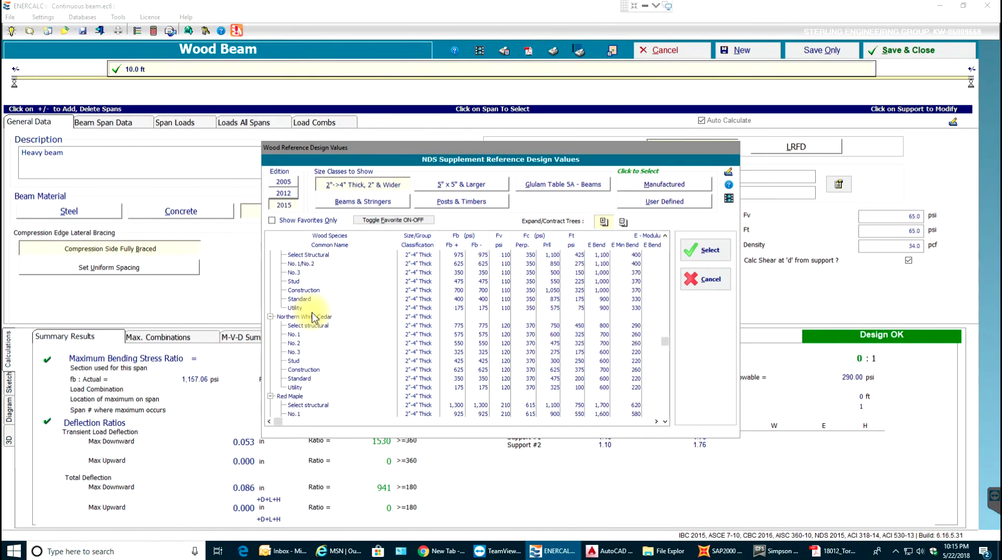
pyautogui.scroll(-10, 313, 316)
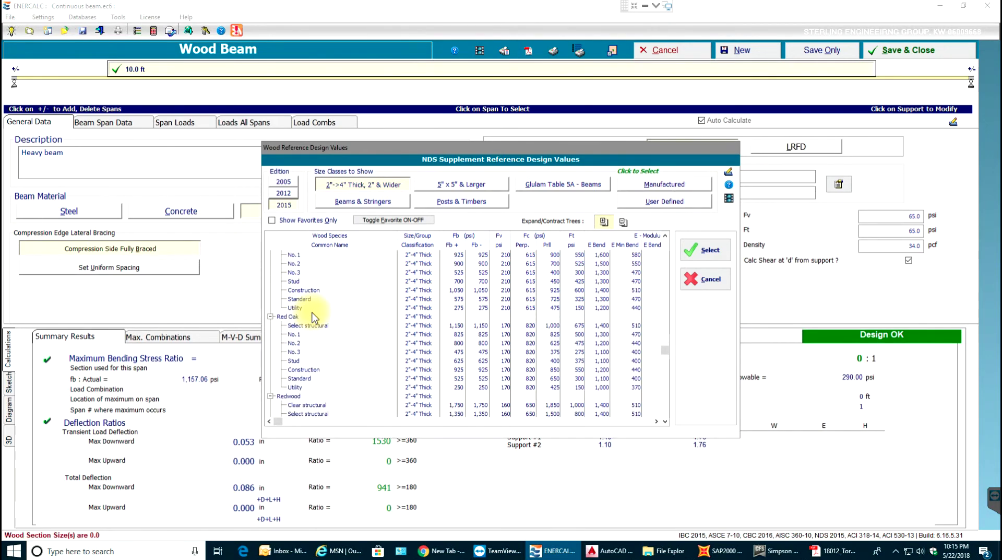
pyautogui.scroll(-7, 313, 316)
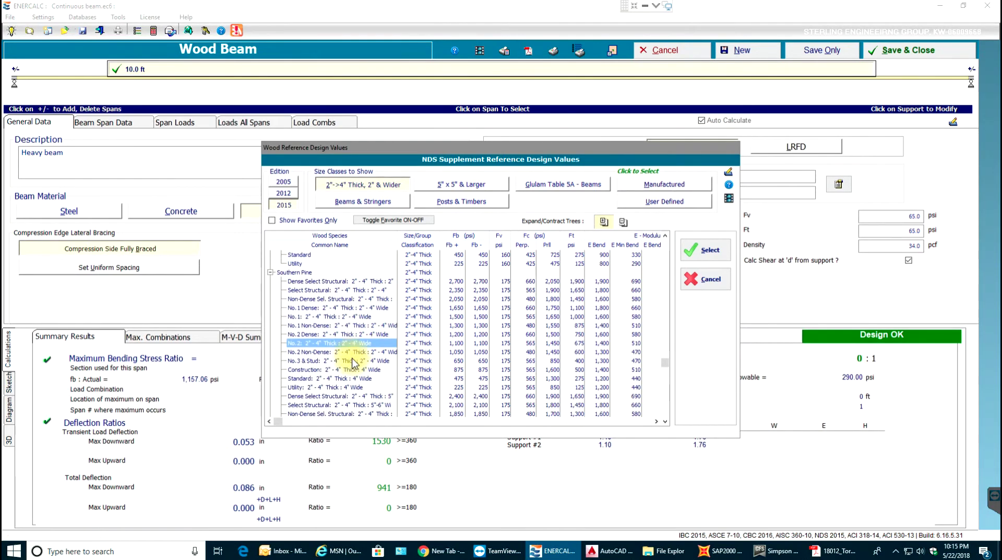
pyautogui.scroll(-3, 354, 361)
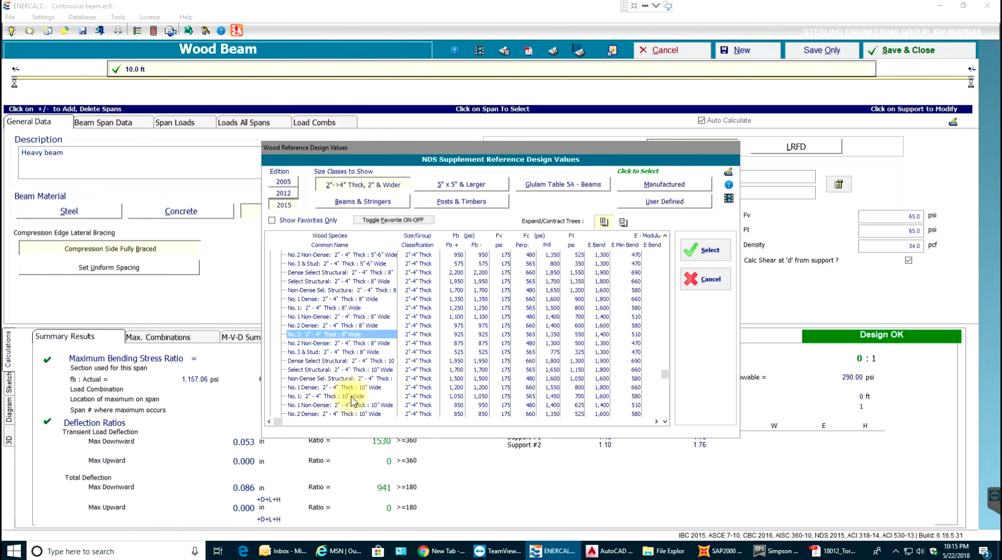
pyautogui.scroll(-2, 354, 401)
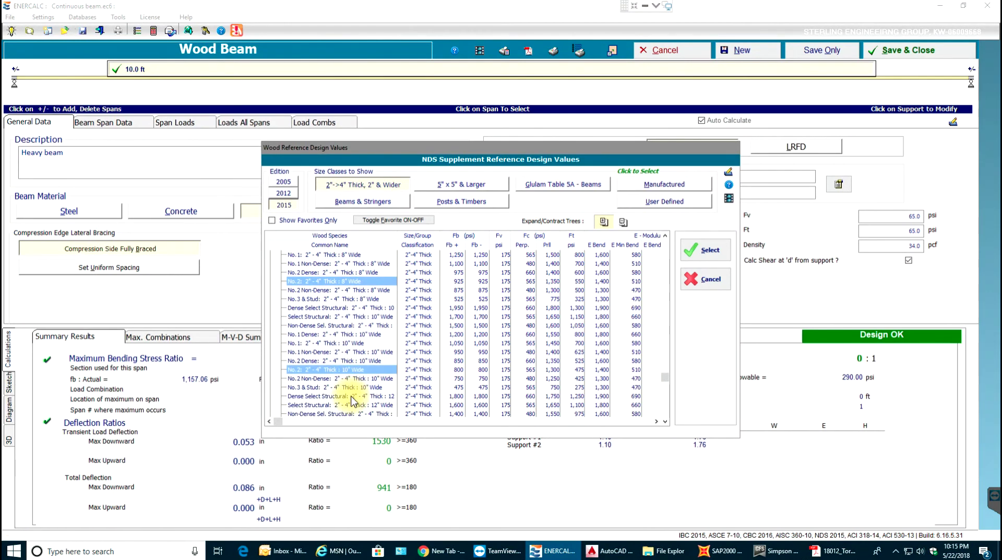
pyautogui.scroll(-1, 345, 387)
pyautogui.scroll(-2, 344, 386)
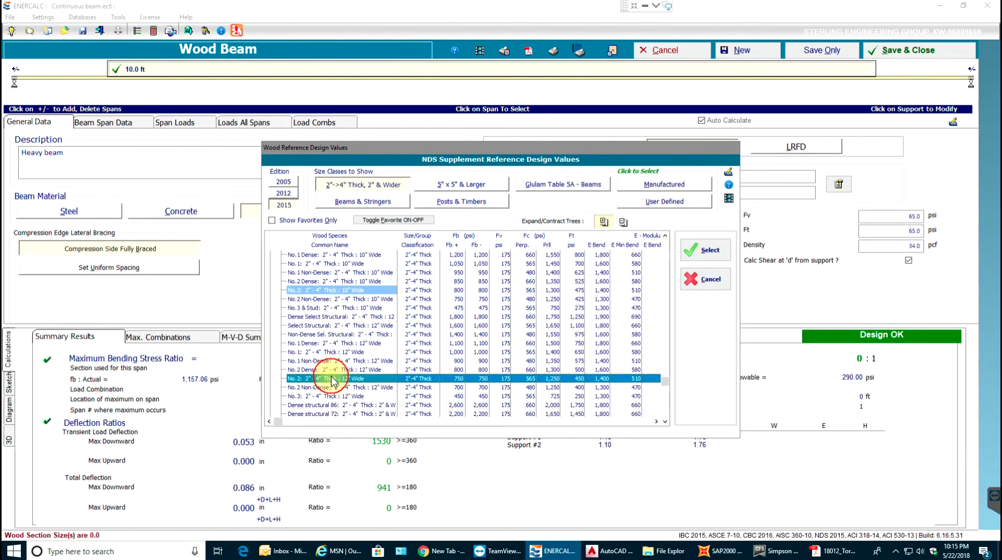
pyautogui.doubleClick(332, 383)
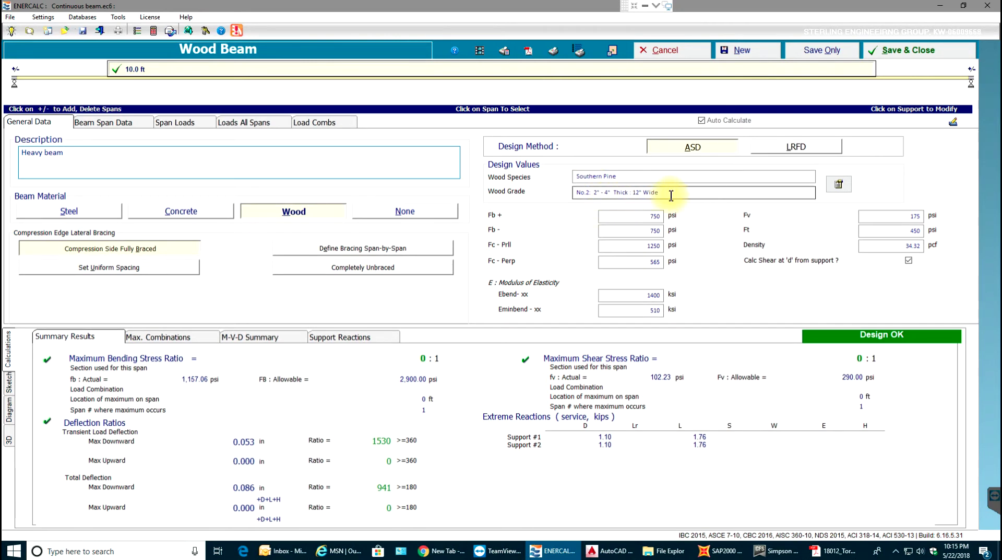
# Change the beam span length to 12 ft.
pyautogui.click(103, 127)
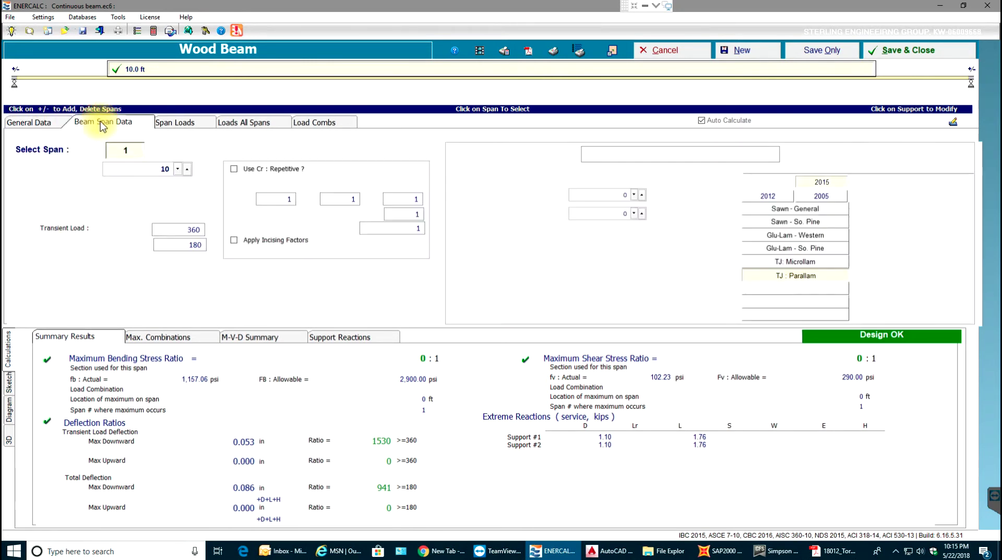
pyautogui.click(161, 168)
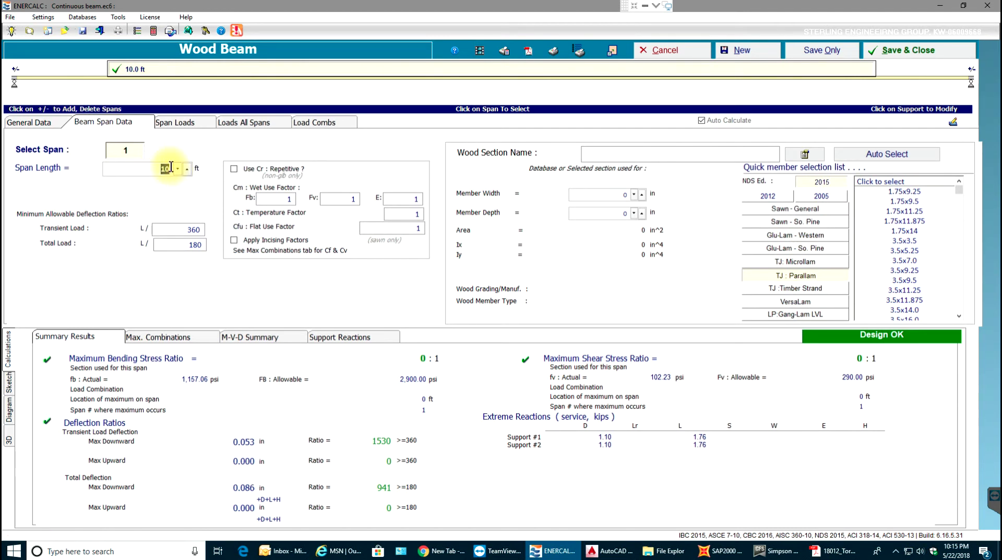
pyautogui.write('12')
# Assign a Sawn So. Pine 2-2x12 section (3.0 x 11.25 in) to the beam.
pyautogui.click(821, 224)
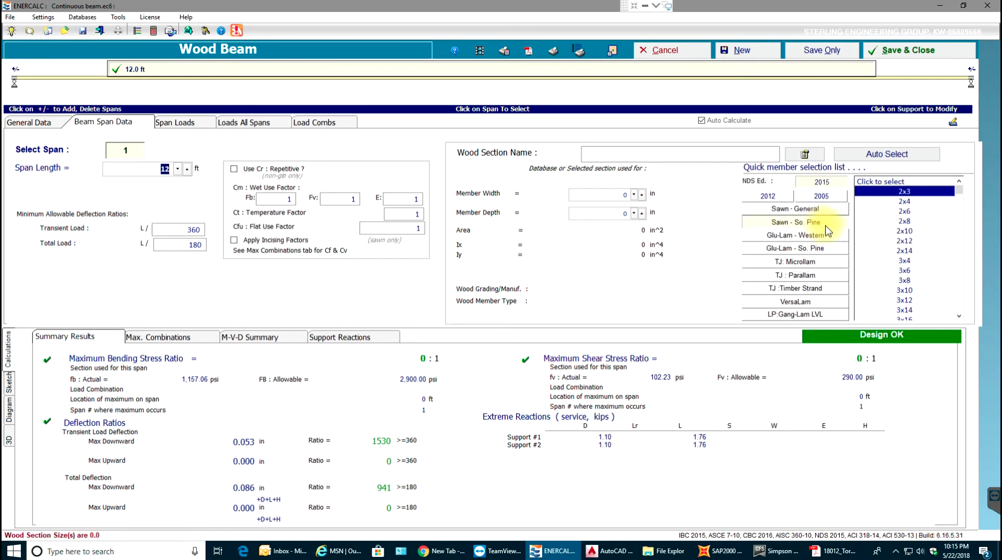
pyautogui.scroll(-5, 906, 256)
pyautogui.scroll(-8, 911, 269)
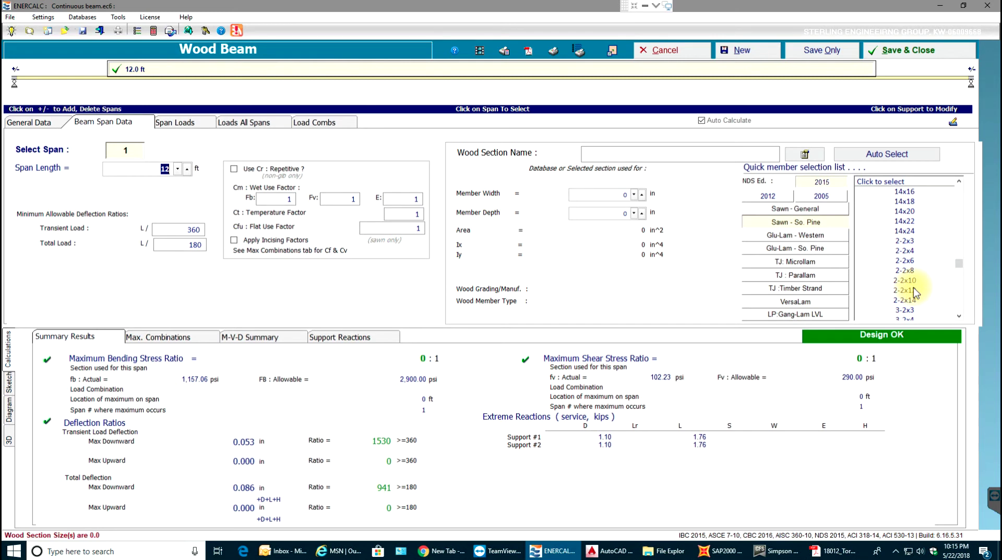
pyautogui.click(914, 289)
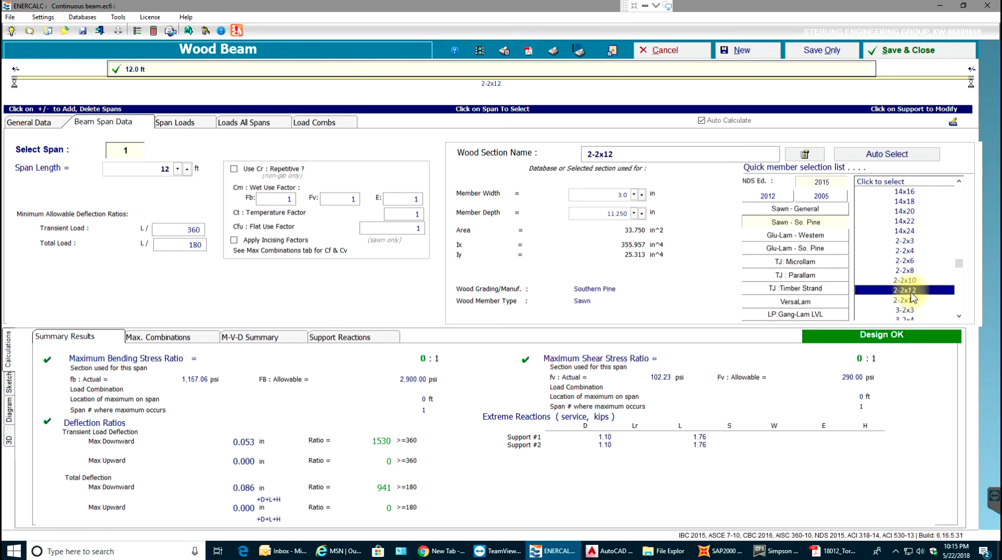
# Add a full uniform span load of 0.250 k/ft dead and 0.250 k/ft live.
pyautogui.click(167, 123)
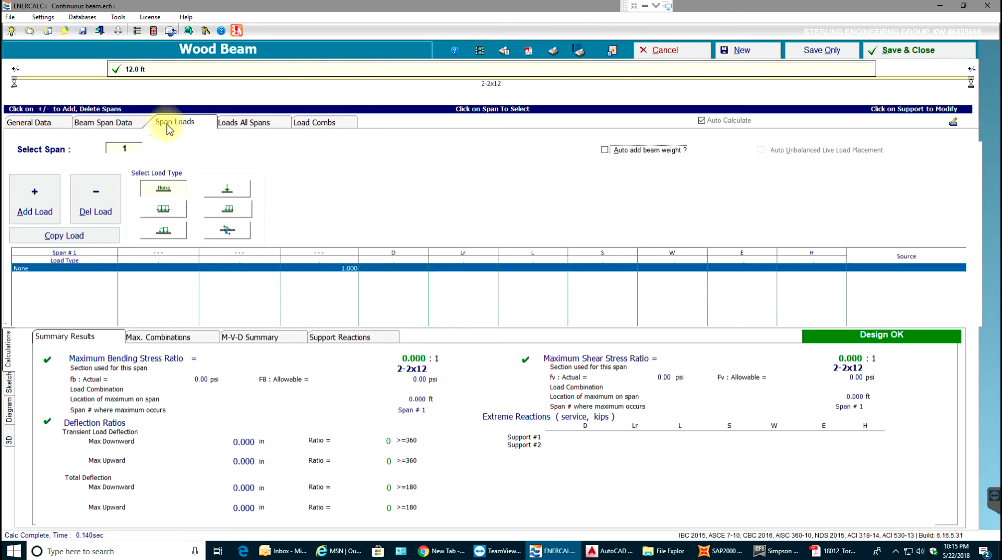
pyautogui.click(162, 209)
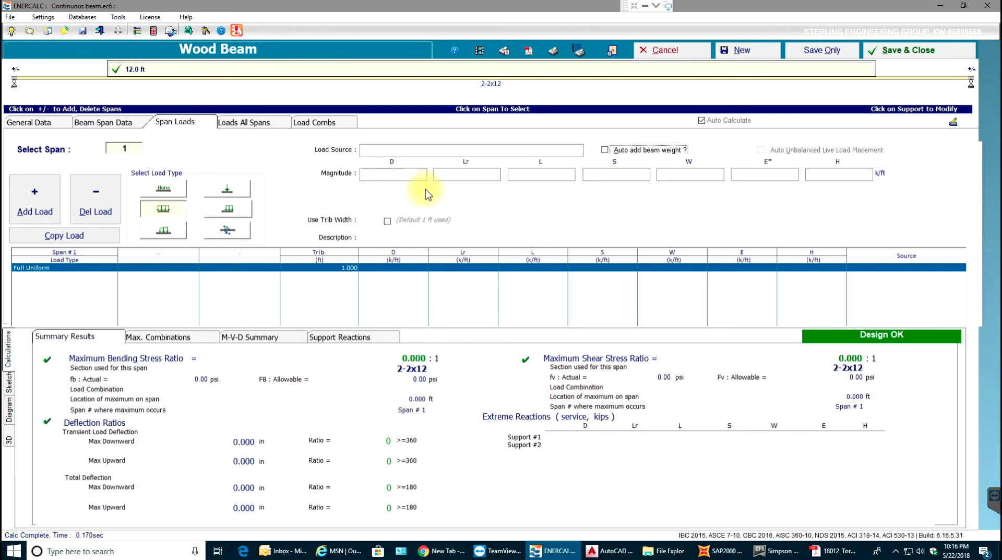
pyautogui.click(416, 174)
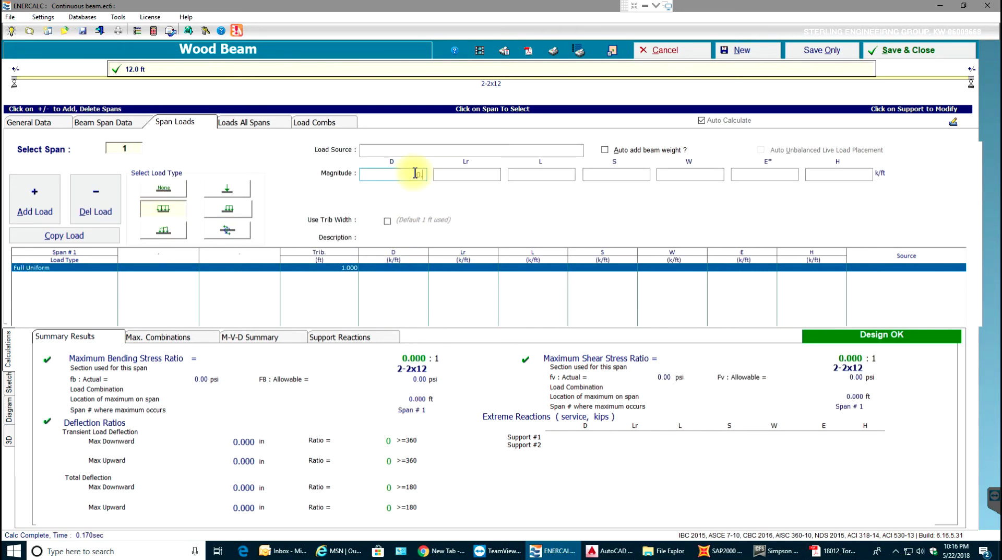
pyautogui.write('0.8')
pyautogui.click(554, 169)
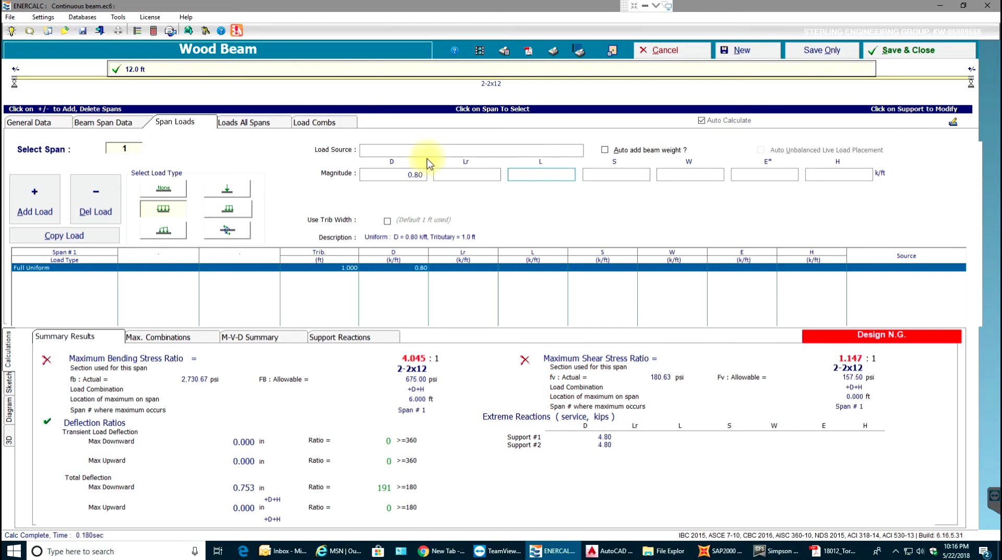
pyautogui.moveTo(415, 177); pyautogui.dragTo(434, 178)
pyautogui.write('25')
pyautogui.click(522, 174)
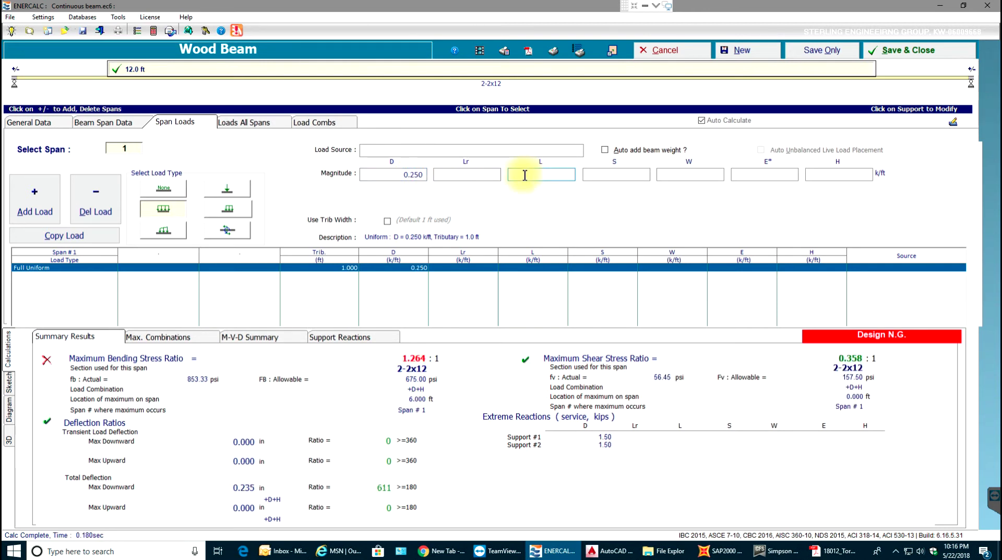
pyautogui.press('Return')
# Upsize the beam to a 3-2x12 section (4.50 x 11.25 in); bending ratio 1.517 still fails.
pyautogui.click(537, 173)
pyautogui.click(101, 121)
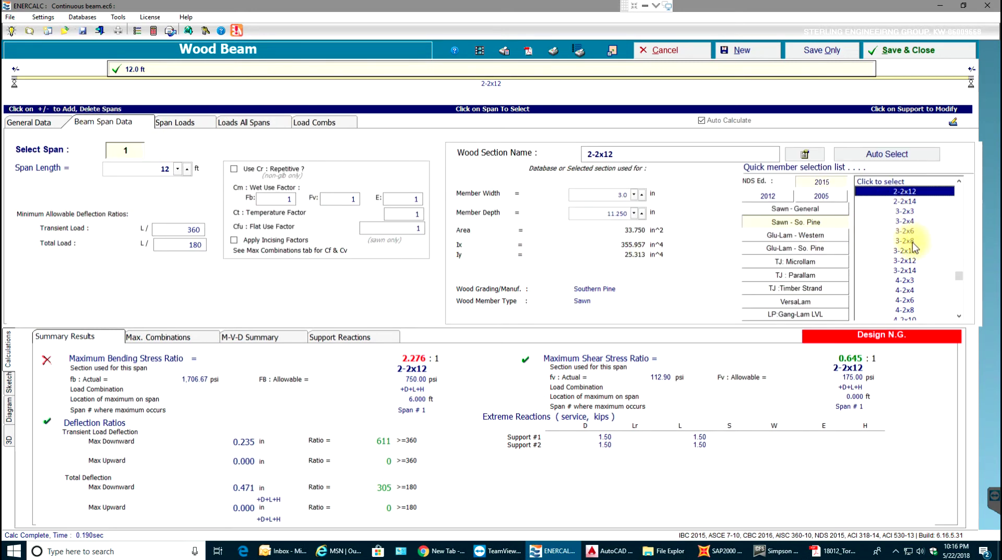
pyautogui.click(905, 260)
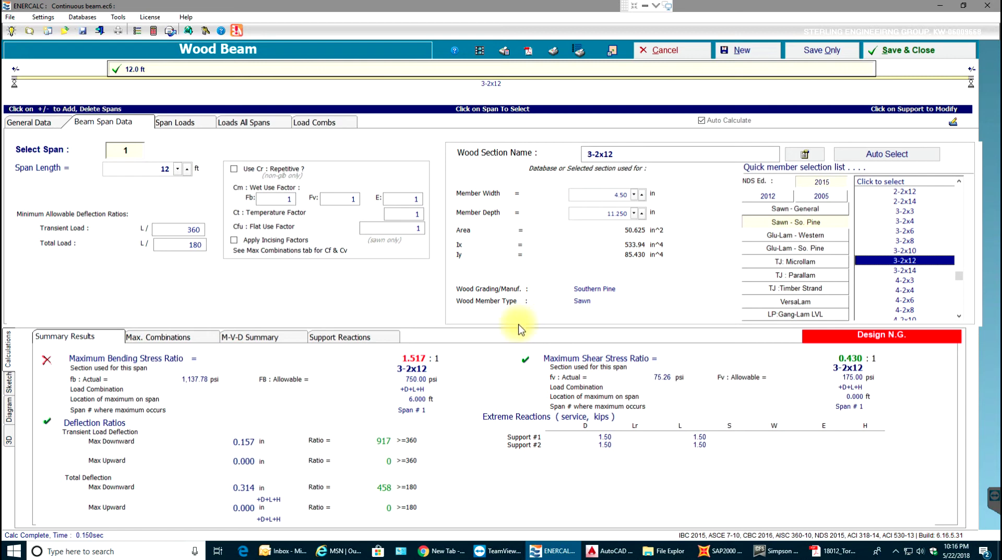
pyautogui.click(38, 126)
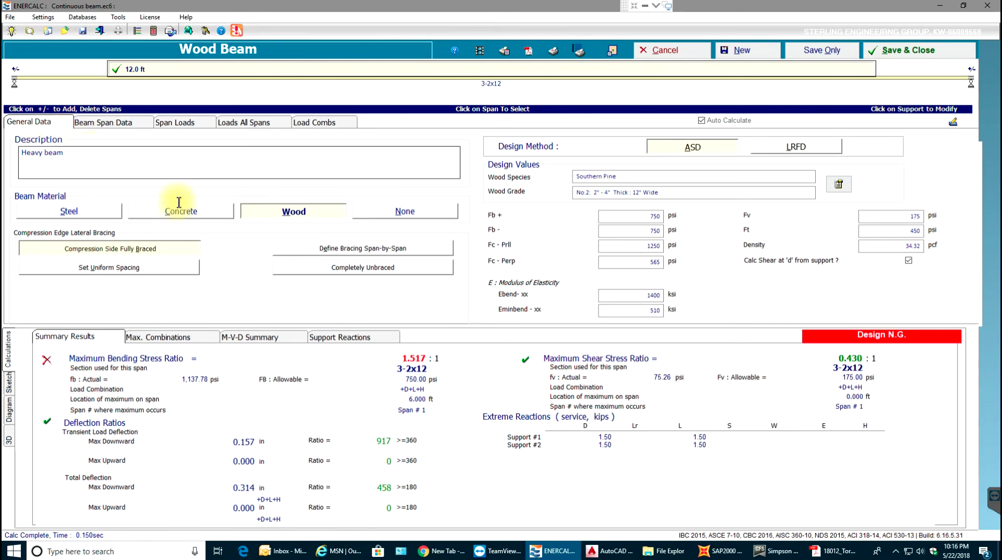
# Apply manufactured Trus Joist Parallam PSL 2.0E wood (Fb 2900 psi, E 2000 ksi).
pyautogui.click(839, 186)
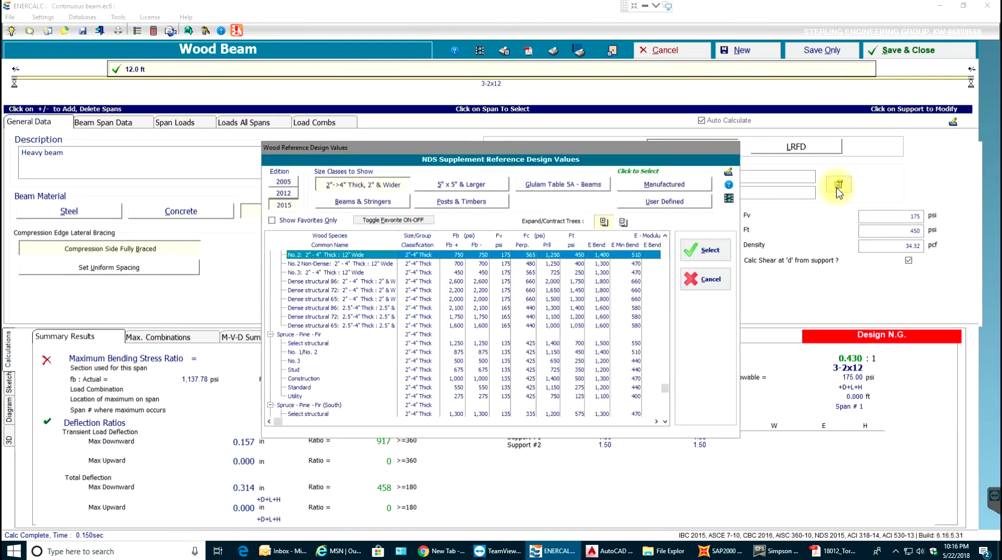
pyautogui.click(669, 188)
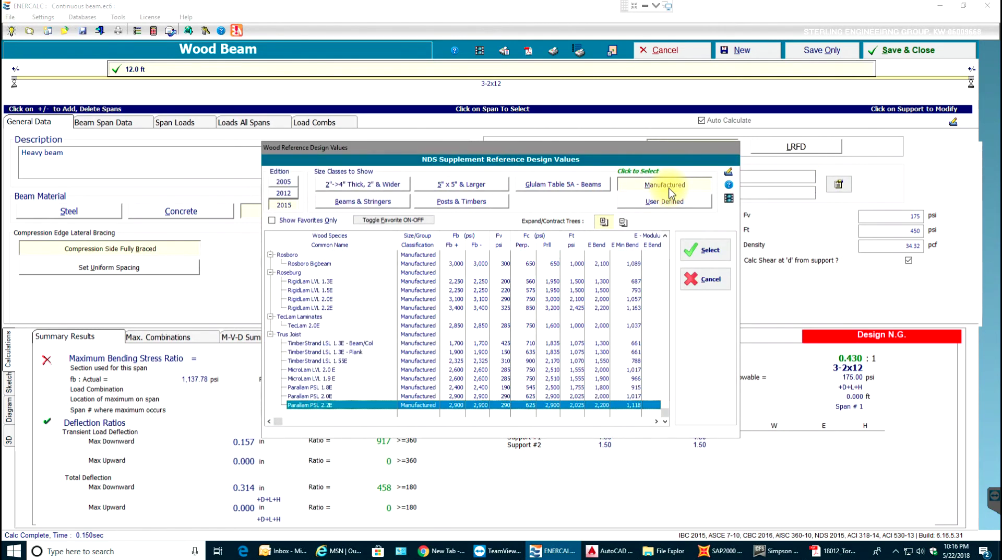
pyautogui.click(329, 396)
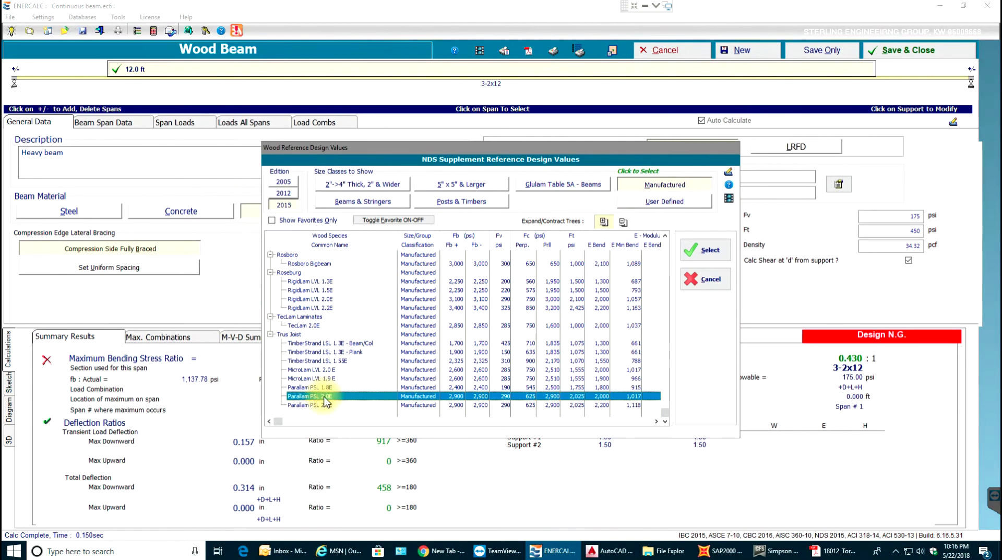
pyautogui.doubleClick(328, 395)
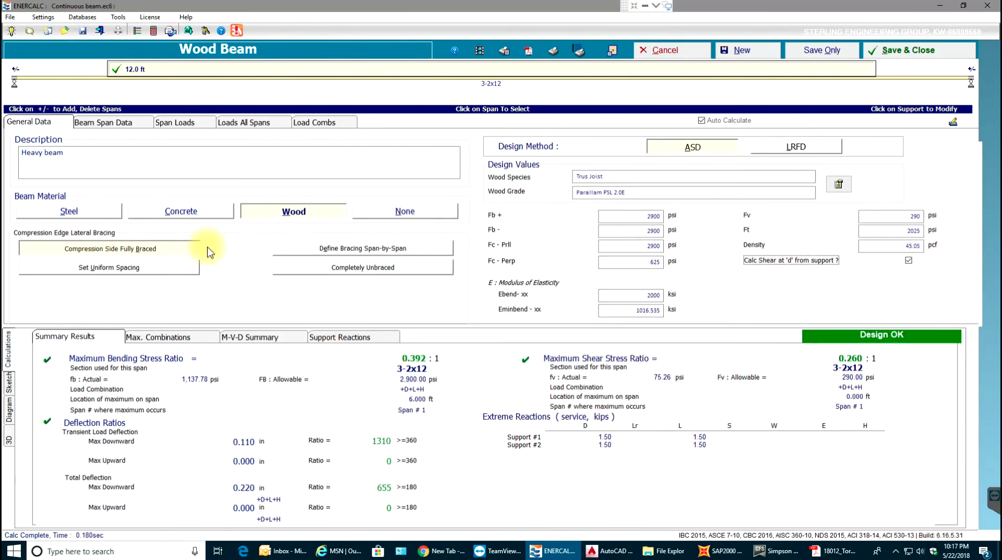
# Assign a TJ Parallam 3.5x9.25 section, giving bending ratio 0.746 and Design OK.
pyautogui.click(114, 126)
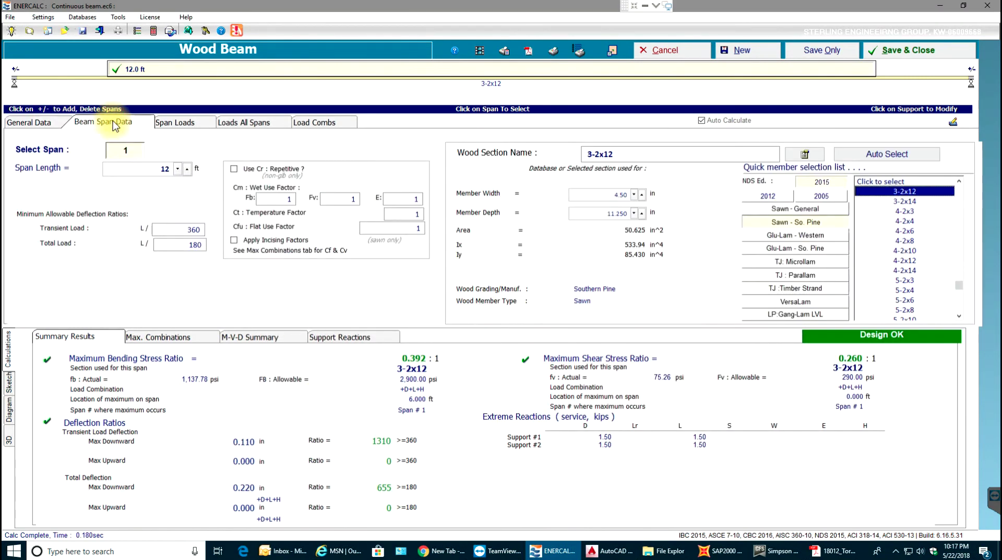
pyautogui.click(812, 276)
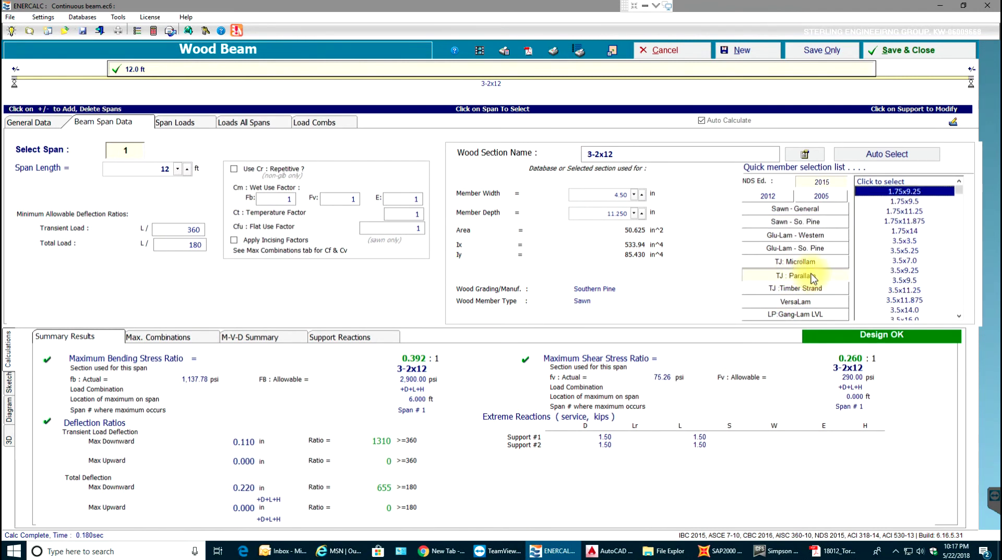
pyautogui.click(904, 270)
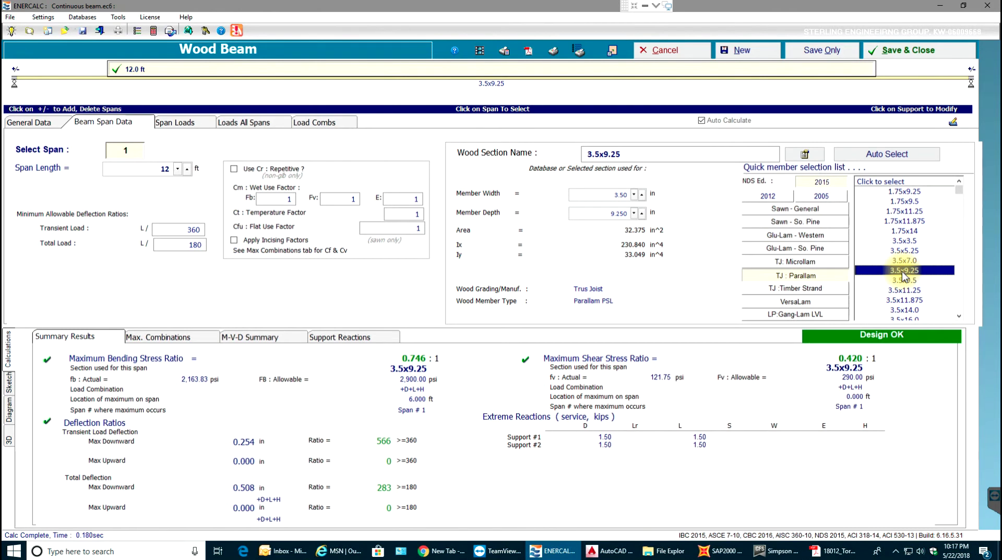
# Add a point load of 2.0 k dead and 2.0 k live at 5 ft on the span.
pyautogui.click(175, 122)
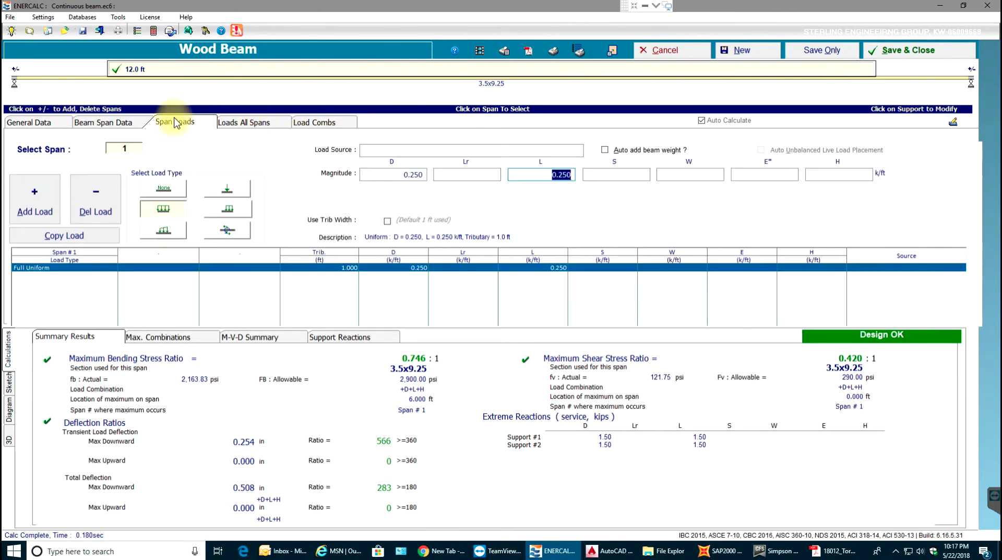
pyautogui.click(50, 198)
pyautogui.click(227, 188)
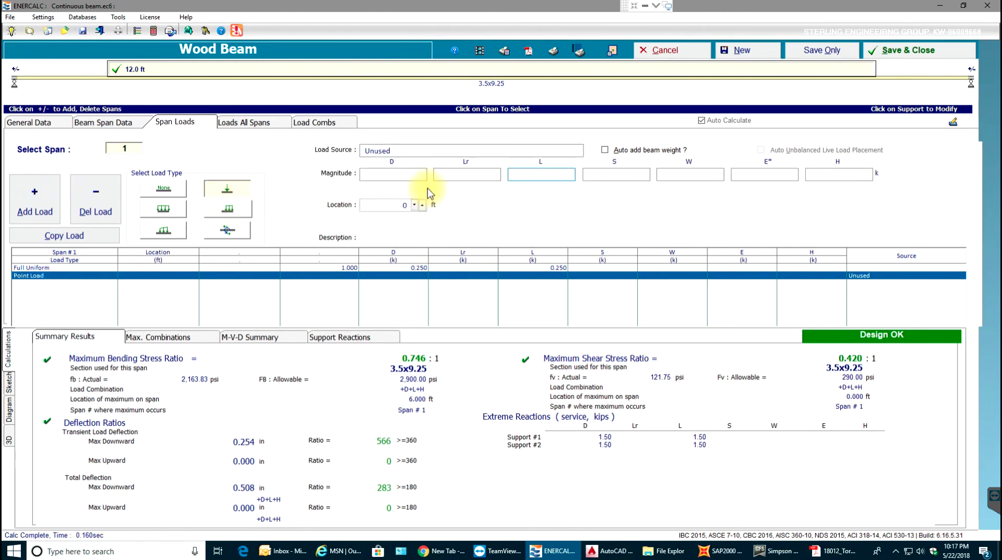
pyautogui.click(416, 173)
pyautogui.write('2')
pyautogui.click(543, 173)
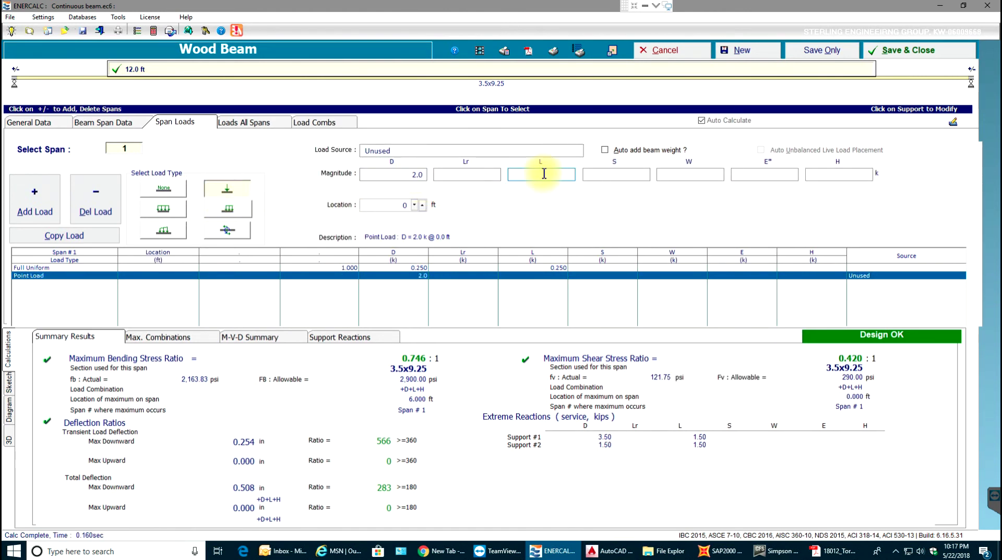
pyautogui.click(400, 204)
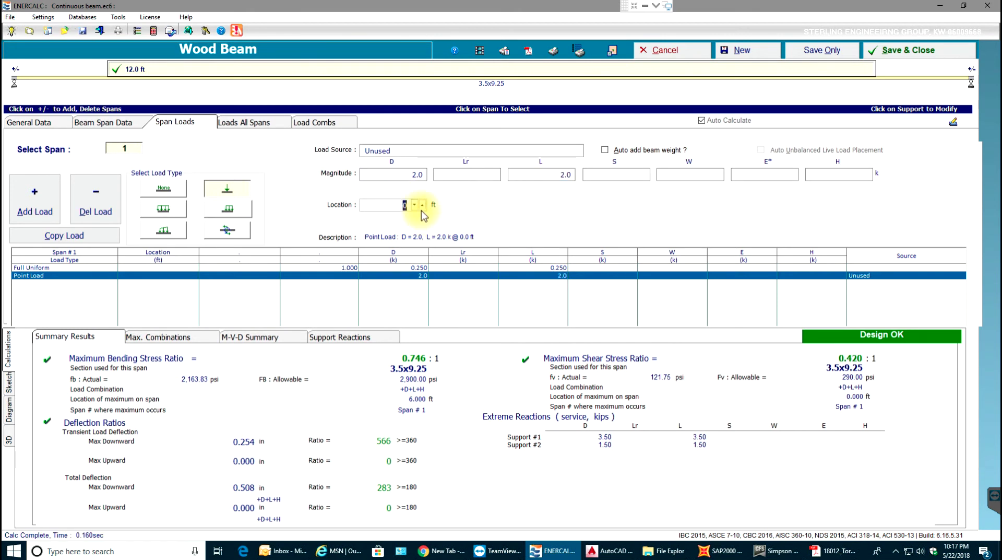
pyautogui.press('Return')
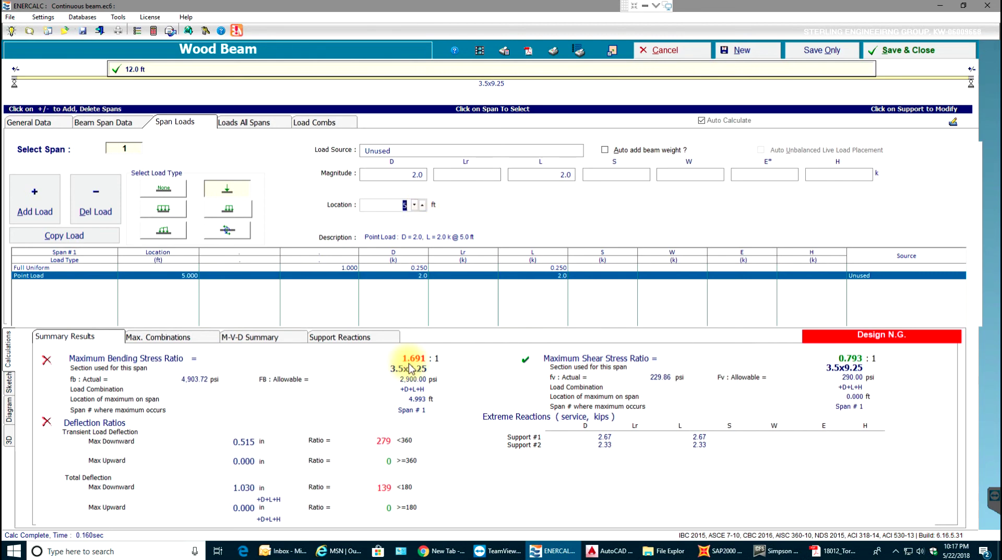
pyautogui.click(103, 122)
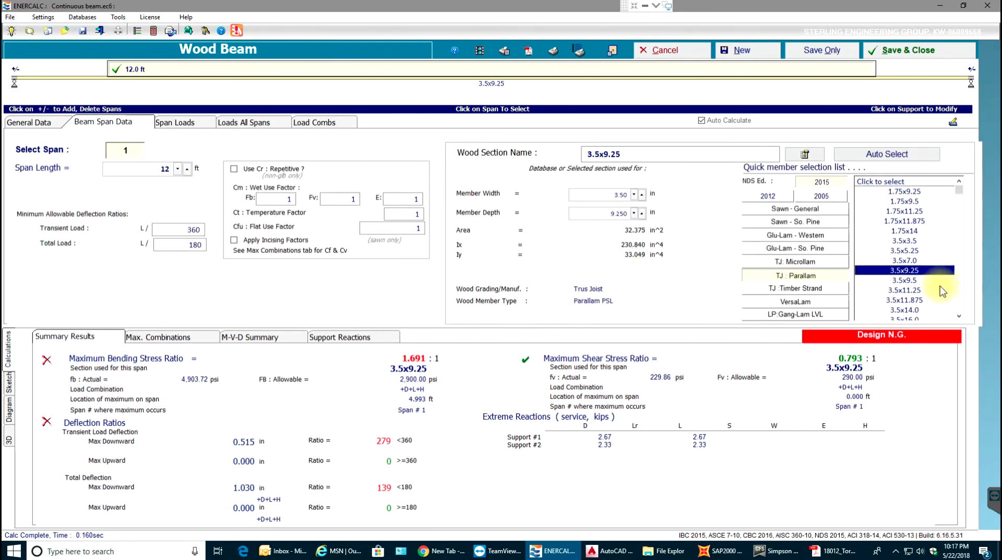
# Select the 3.5x14.0 Parallam section, bringing bending ratio to 0.751 and Design OK.
pyautogui.click(908, 310)
pyautogui.scroll(-1, 914, 279)
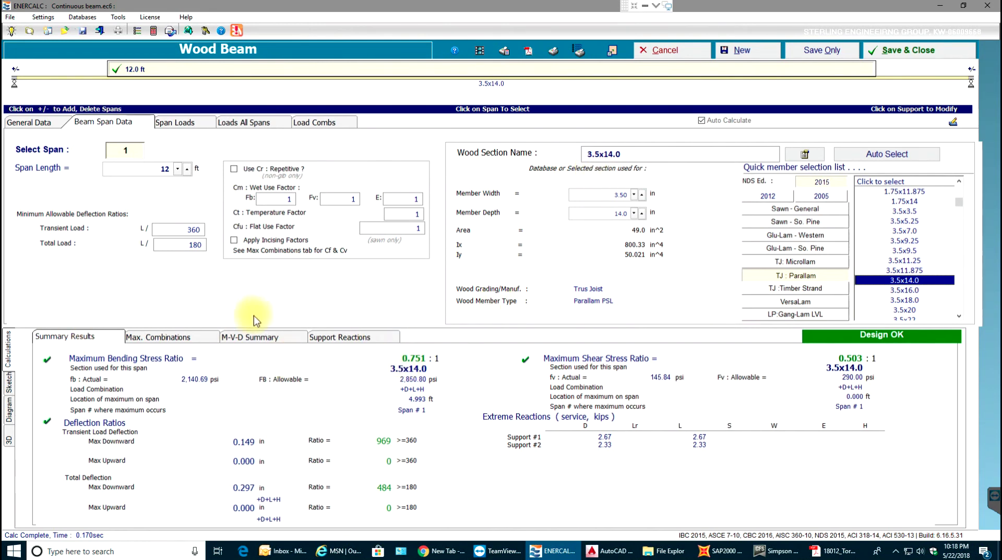
# Review the Max. Combinations, M-V-D Summary and Support Reactions results, then orbit the beam's 3D view.
pyautogui.click(182, 338)
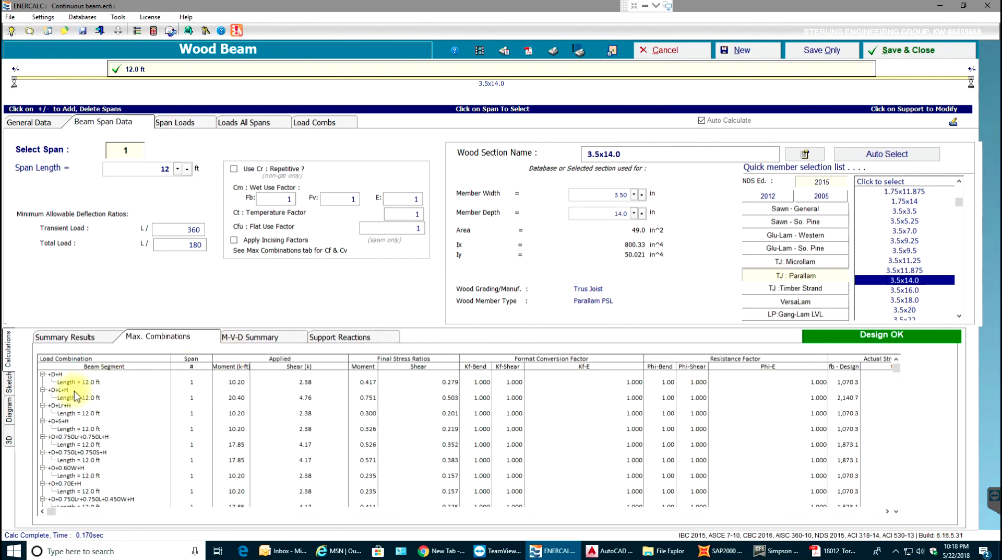
pyautogui.click(251, 340)
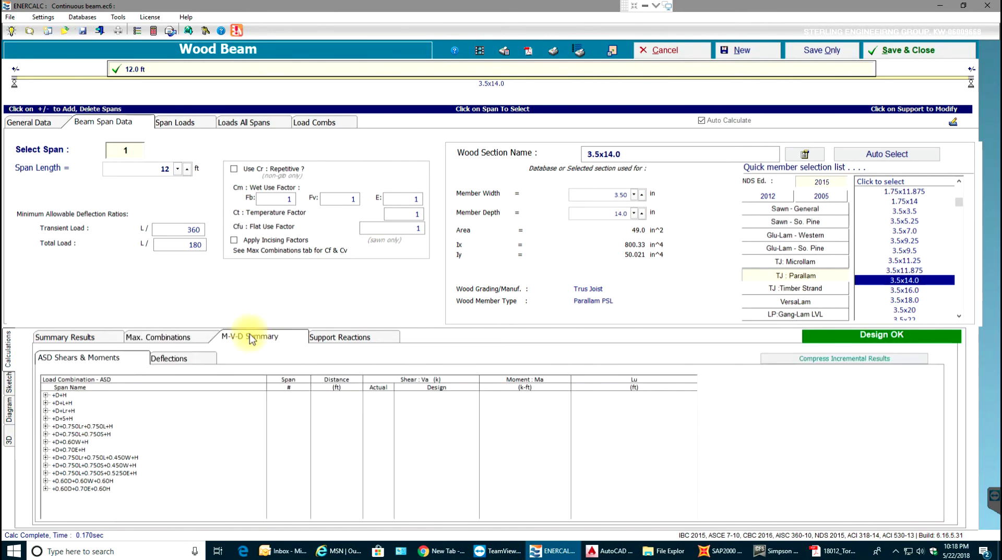
pyautogui.click(360, 338)
pyautogui.click(9, 439)
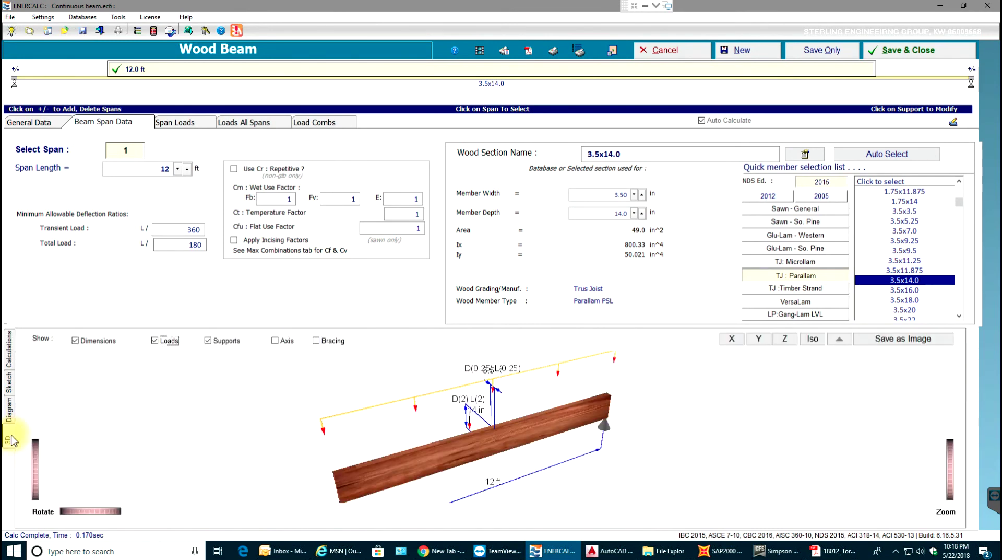
pyautogui.moveTo(348, 382); pyautogui.dragTo(353, 456)
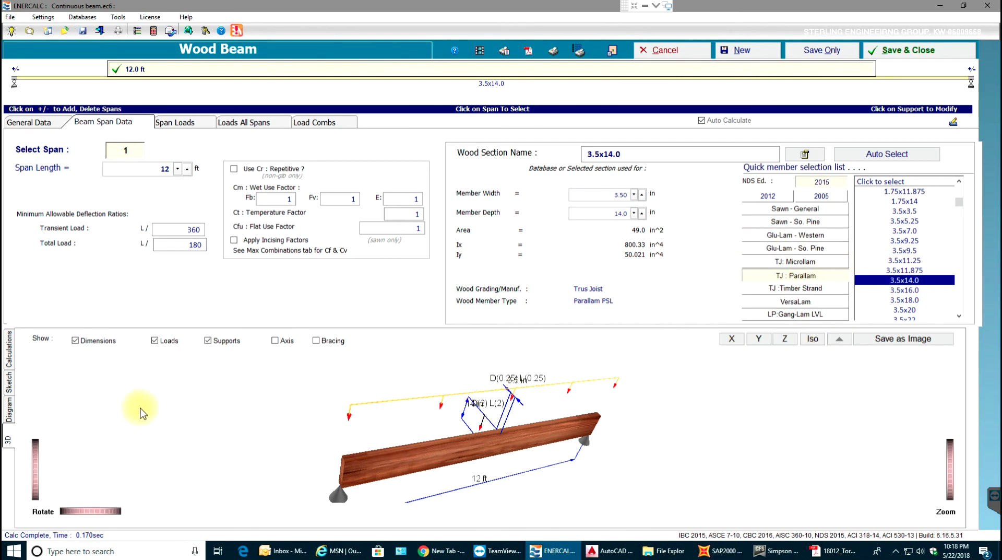
# Check the moment diagram and the load sketch, then go back to the calculation results.
pyautogui.click(11, 410)
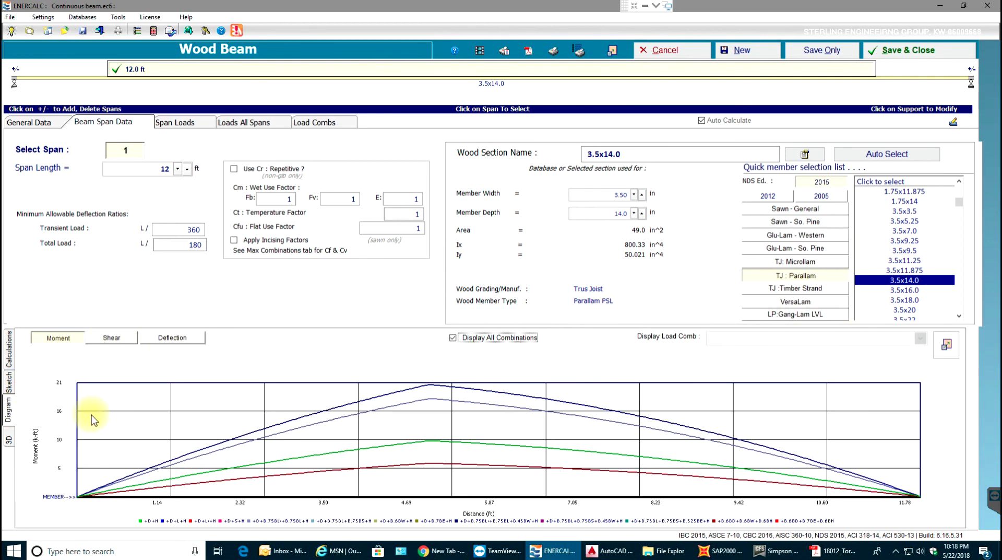
pyautogui.click(11, 385)
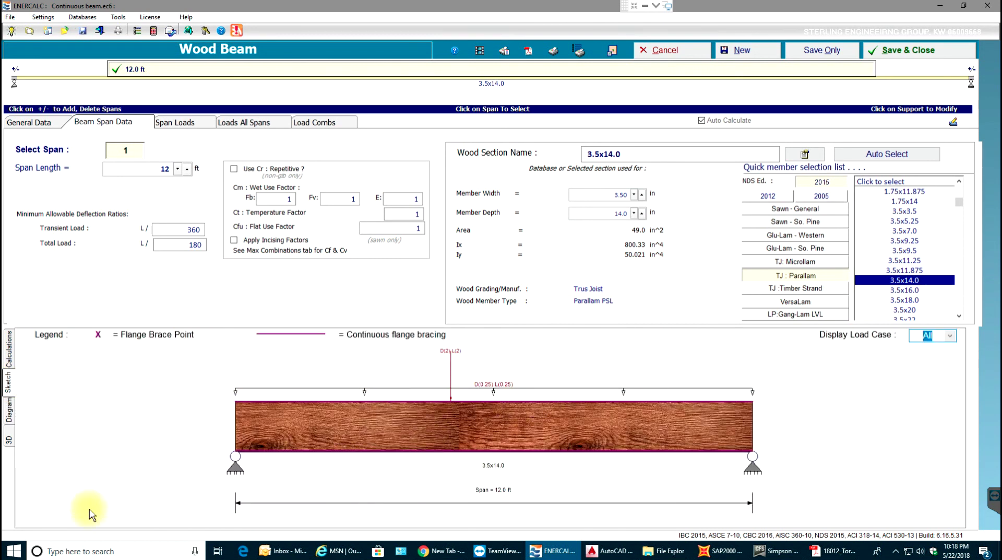
pyautogui.click(13, 355)
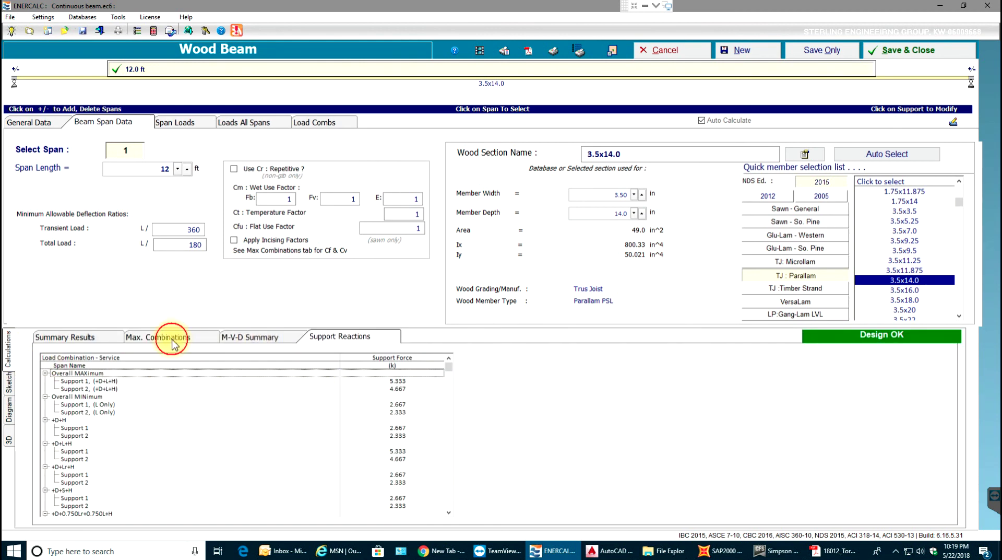
# Inspect the +D+Lr+H deflection details, then return to the span loads list.
pyautogui.click(173, 340)
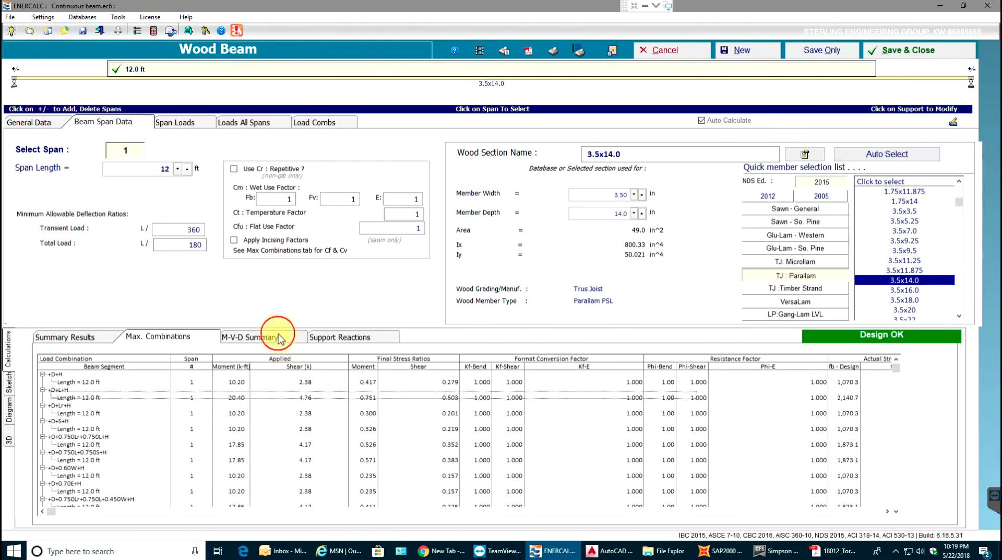
pyautogui.click(279, 337)
pyautogui.click(168, 358)
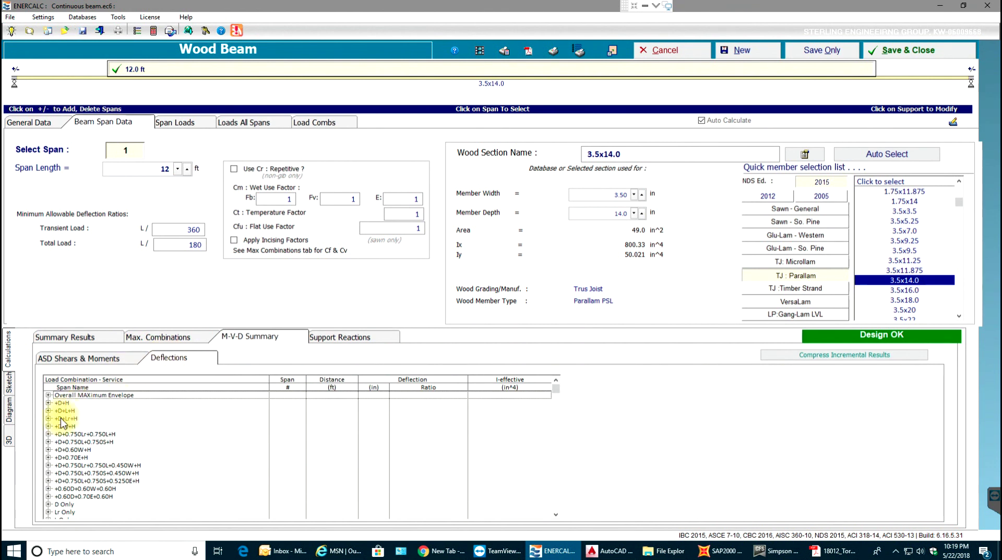
pyautogui.doubleClick(60, 417)
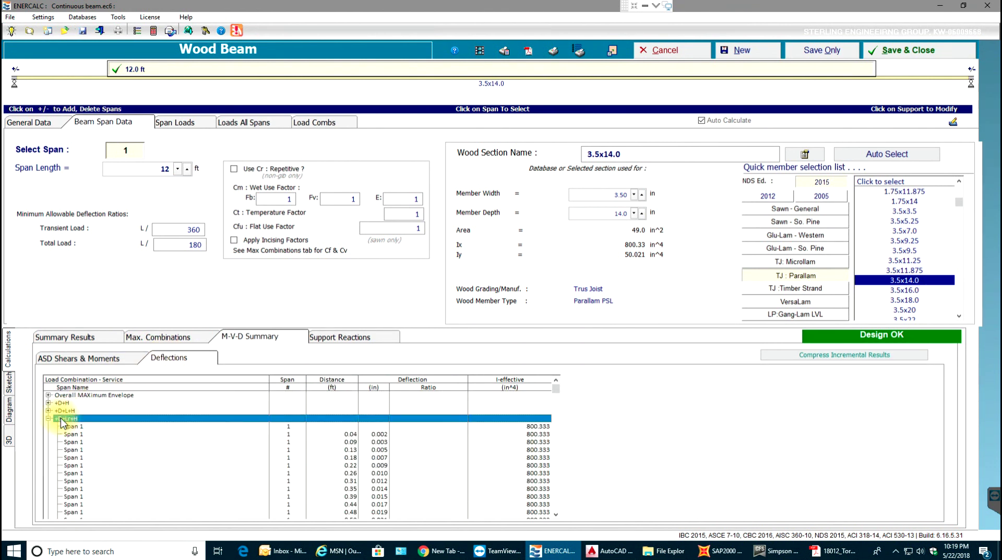
pyautogui.doubleClick(61, 418)
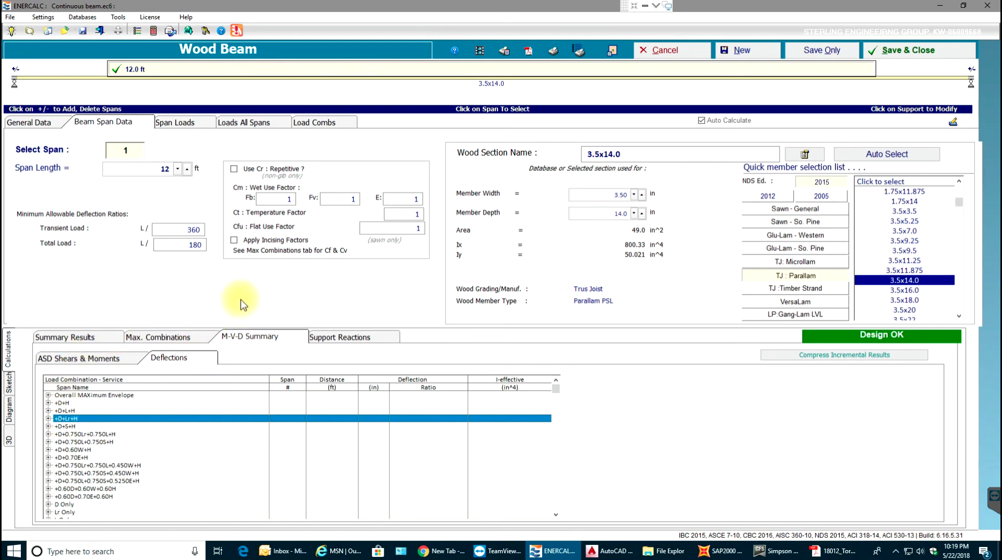
pyautogui.click(183, 126)
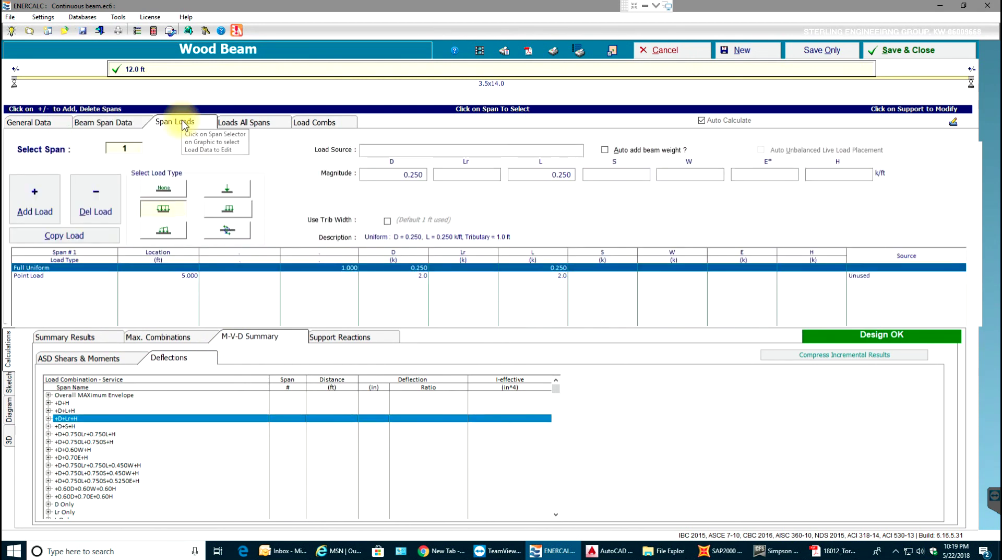